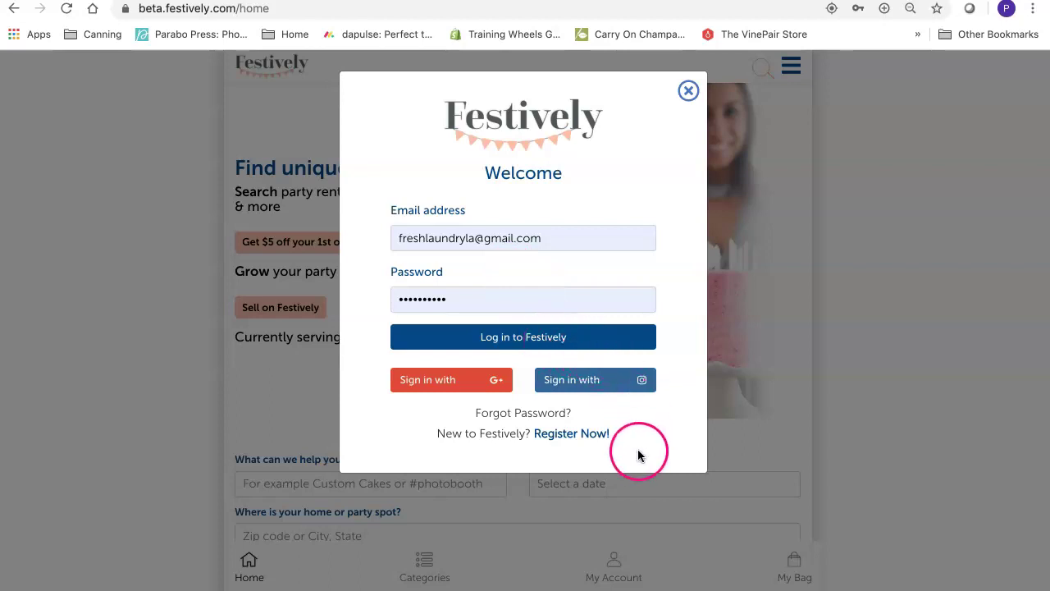
Open the registration form for new Festively members and review its fields down to the account creation option.
left_click(579, 442)
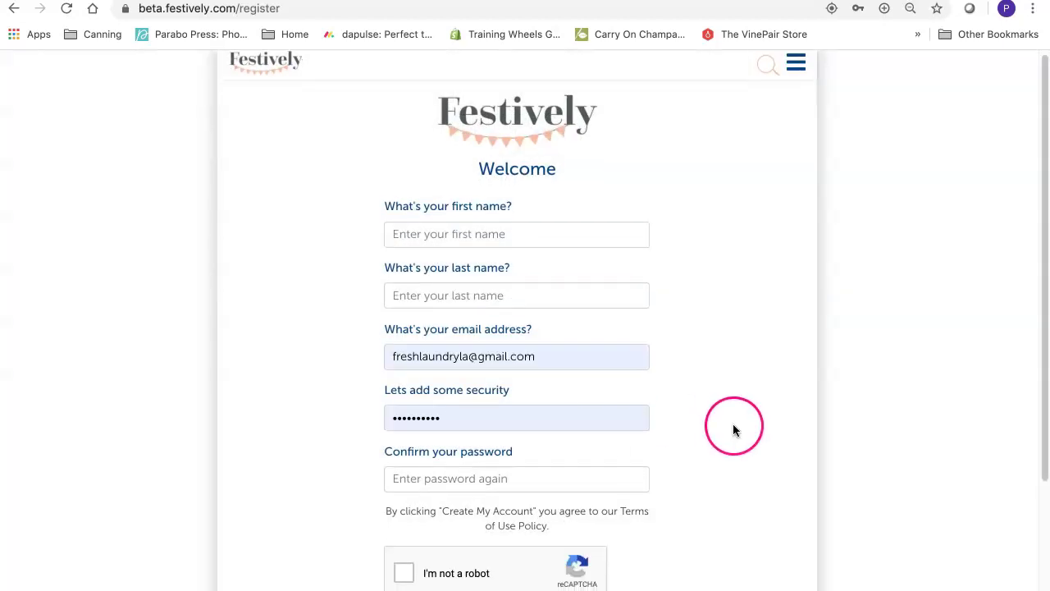
scroll(730, 427, "down", 1)
scroll(735, 432, "down", 1)
scroll(735, 432, "down", 2)
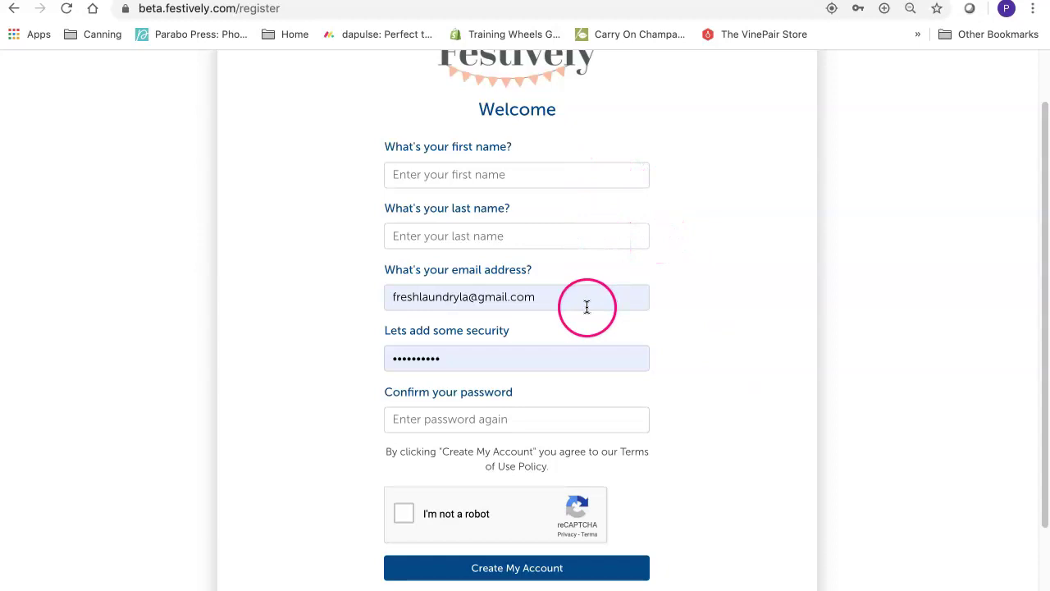
scroll(571, 415, "down", 3)
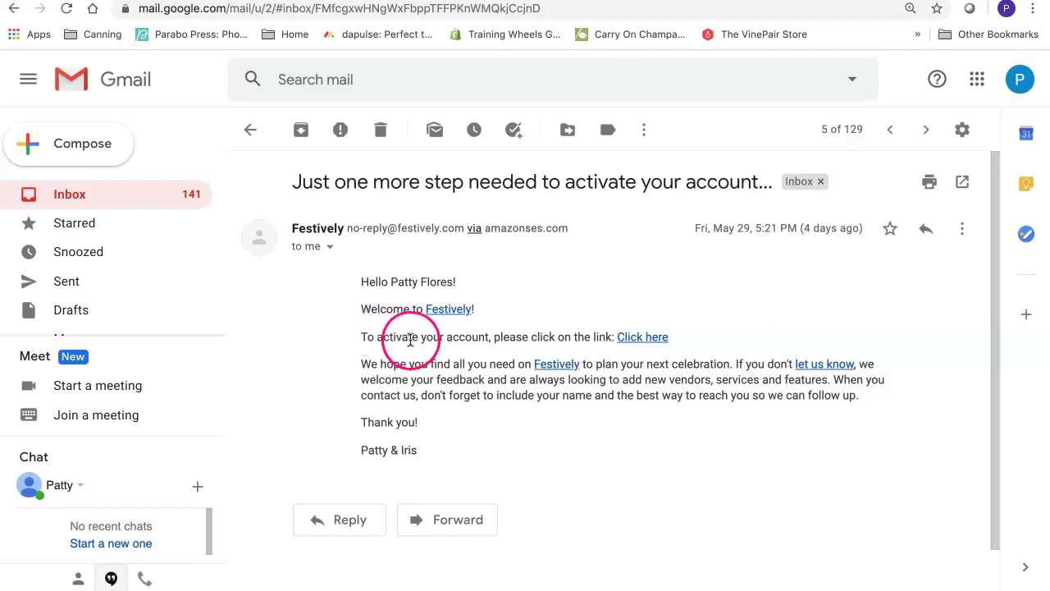
Follow the account activation link in the Festively e-mail and log in with the prefilled credentials.
left_click(649, 336)
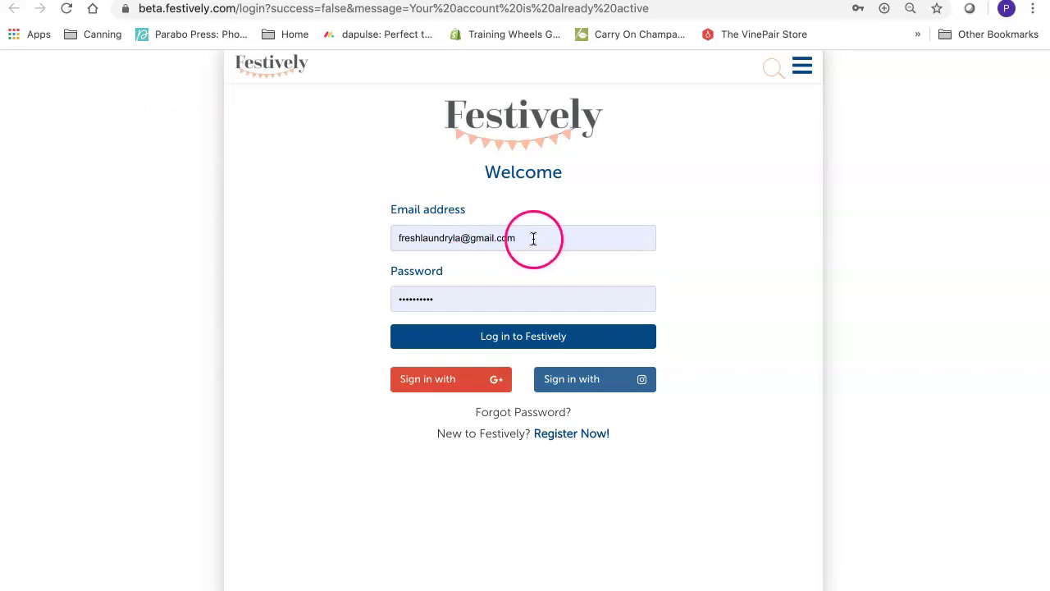
left_click(540, 342)
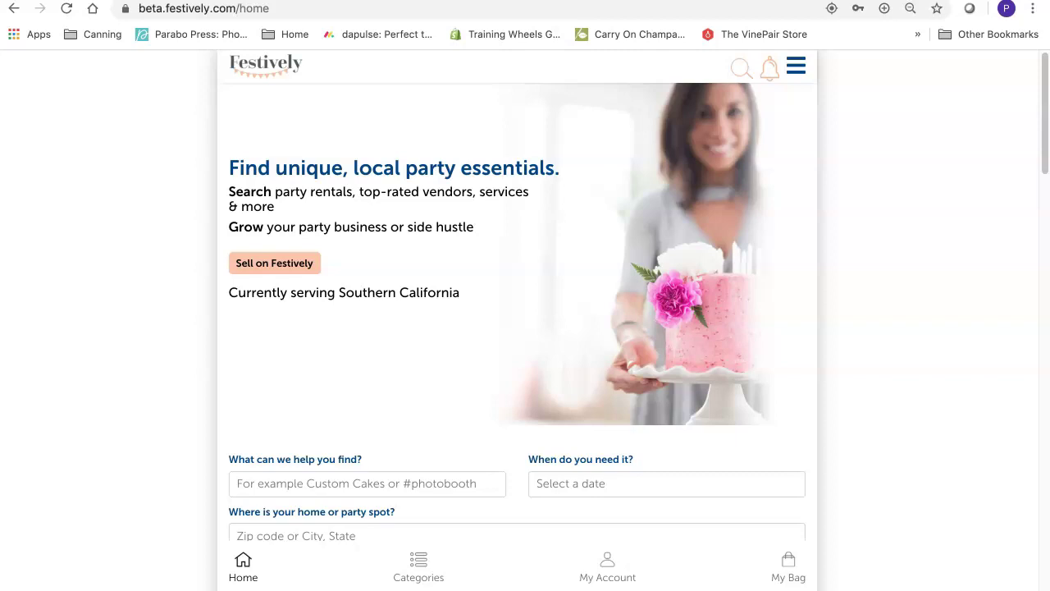
Change the photo in Edit Profile to the portrait JPG from the Desktop, saving the original uncropped image.
left_click(799, 72)
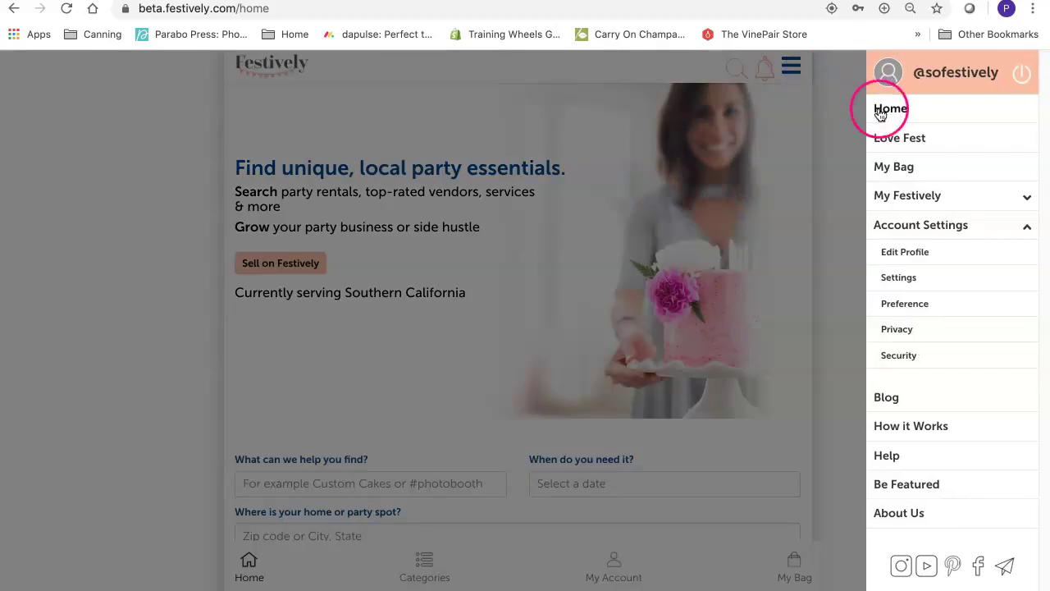
left_click(914, 260)
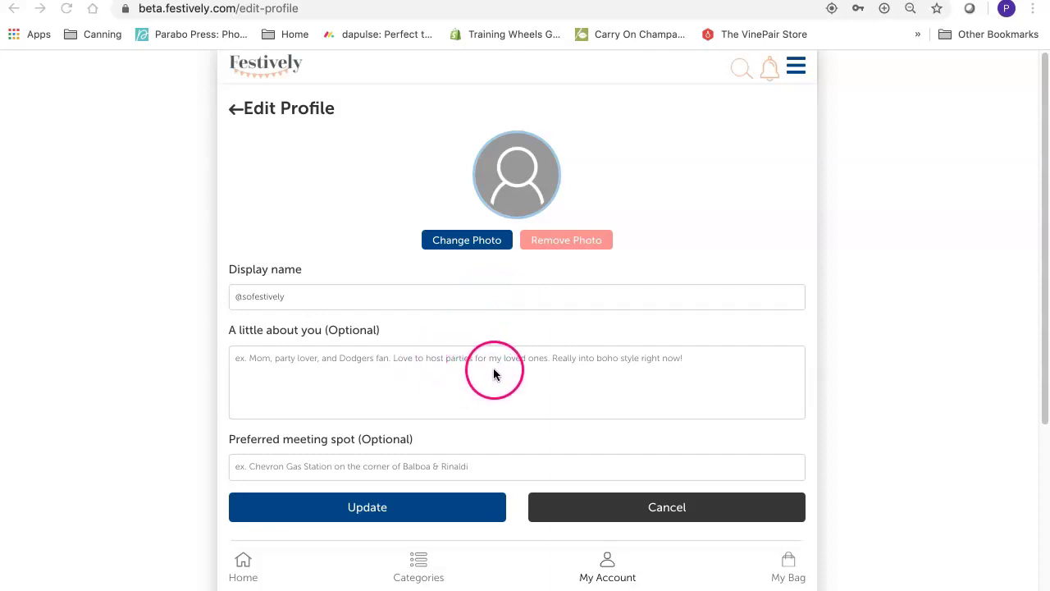
left_click(483, 245)
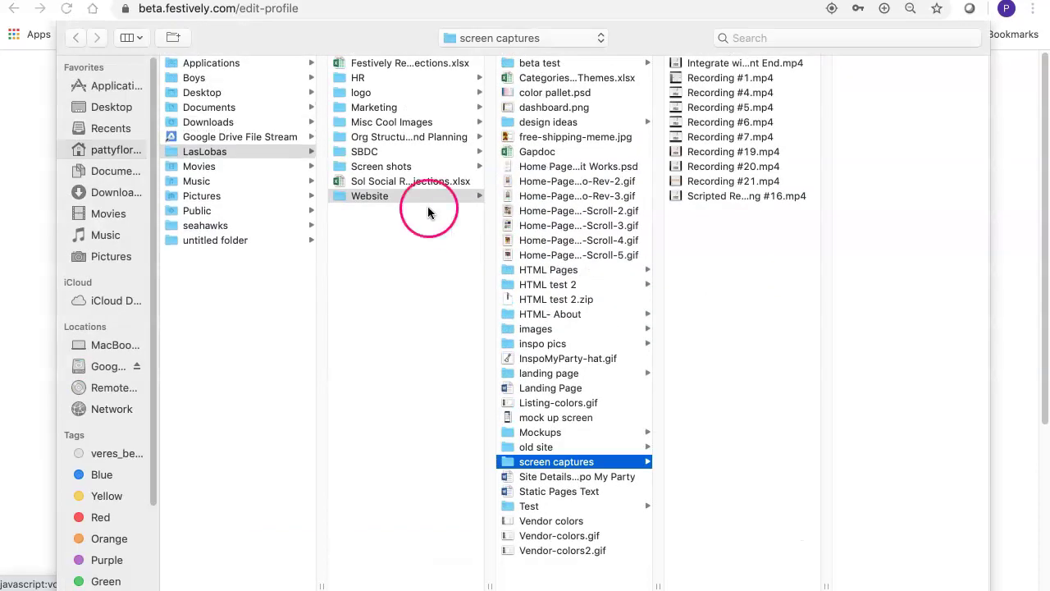
left_click(110, 107)
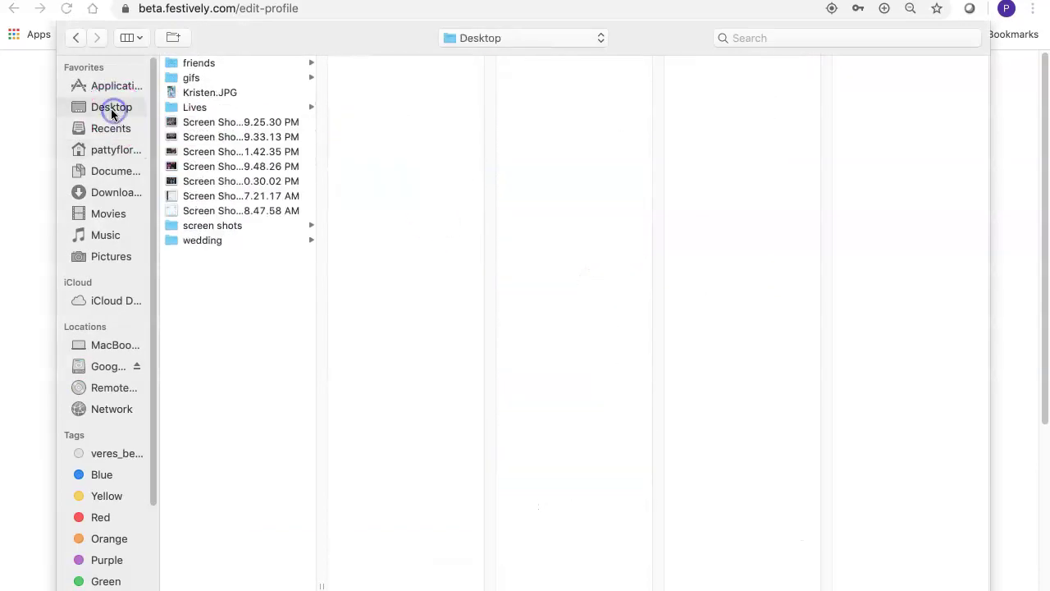
left_click(244, 95)
left_click(928, 584)
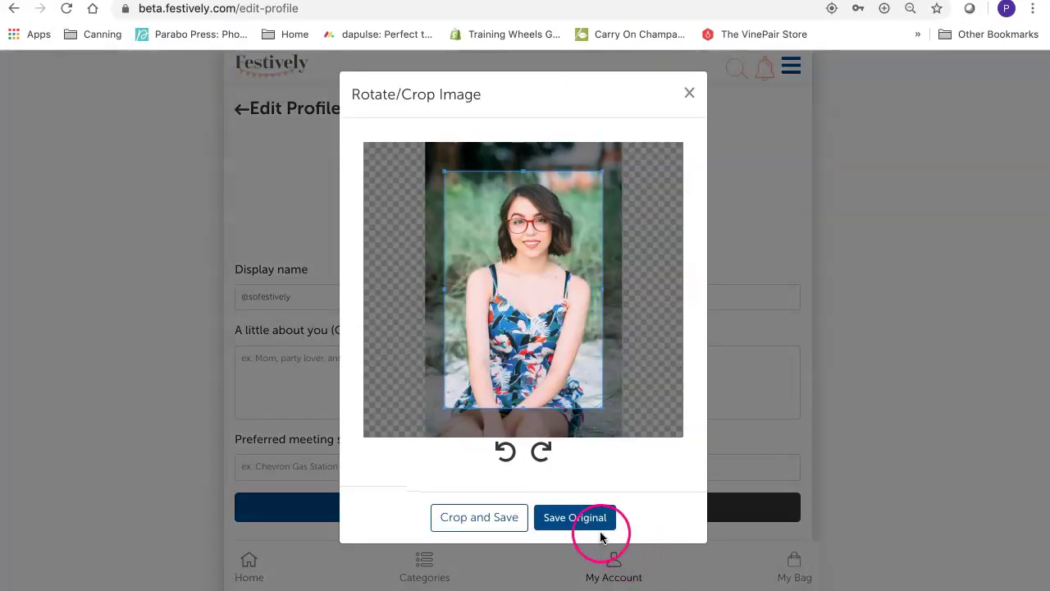
left_click(594, 525)
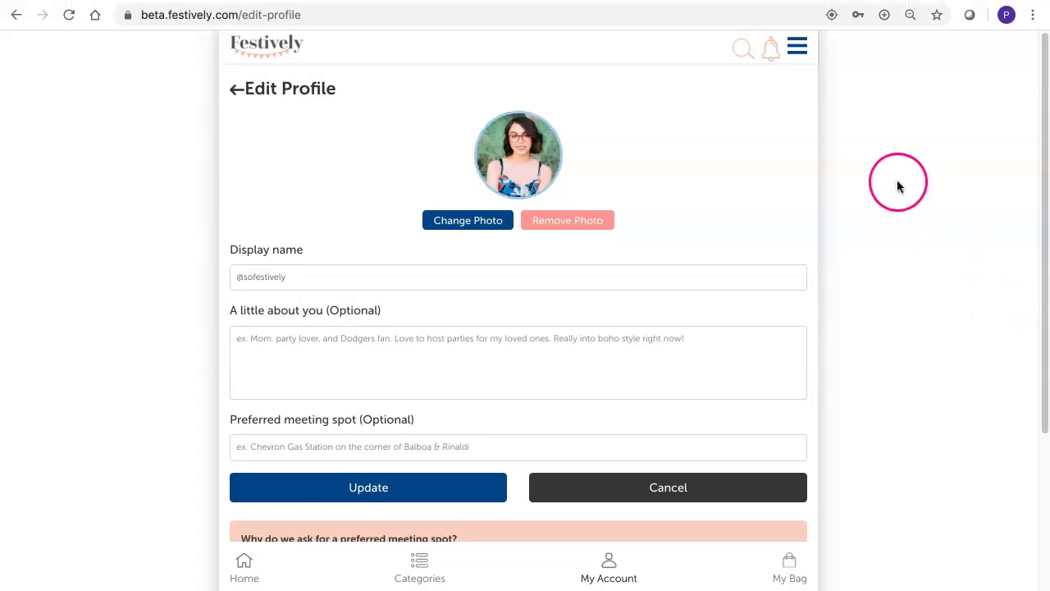
Turn on text notifications about orders, email notifications and the newsletter sign-up in the account's notification preferences.
left_click(799, 56)
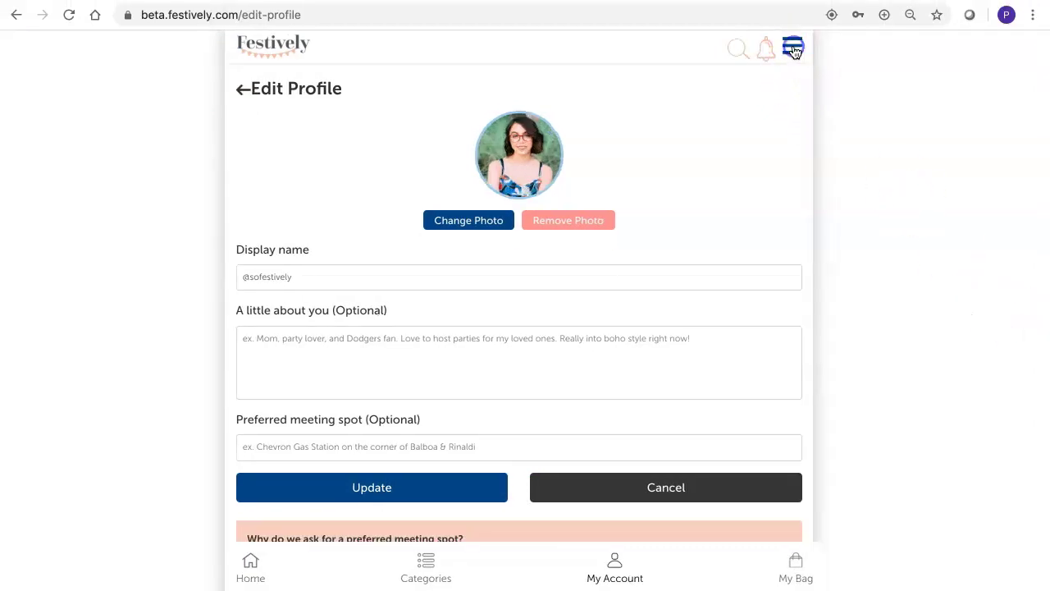
left_click(906, 284)
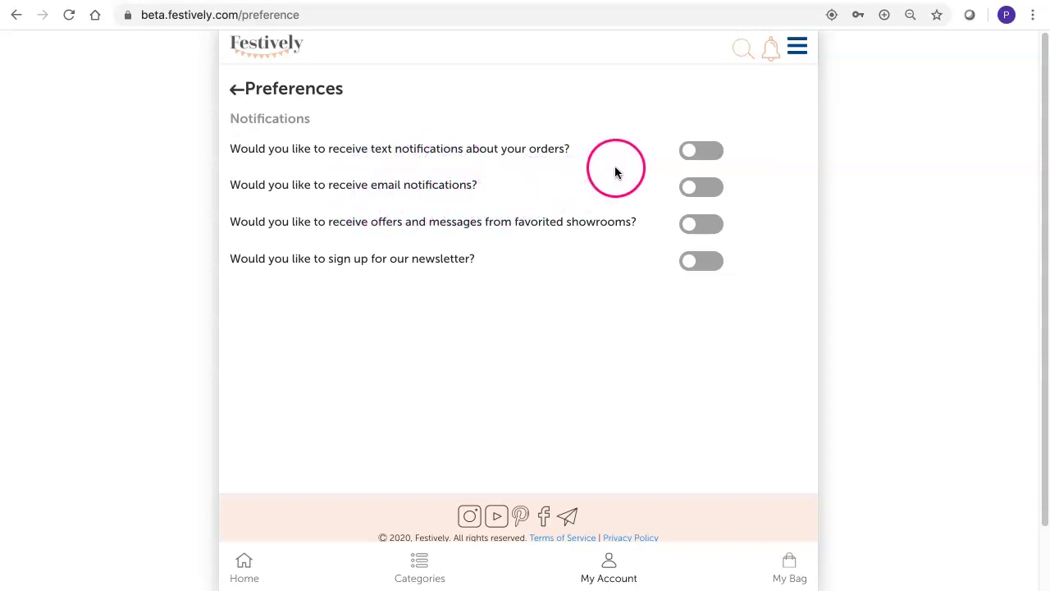
left_click(707, 154)
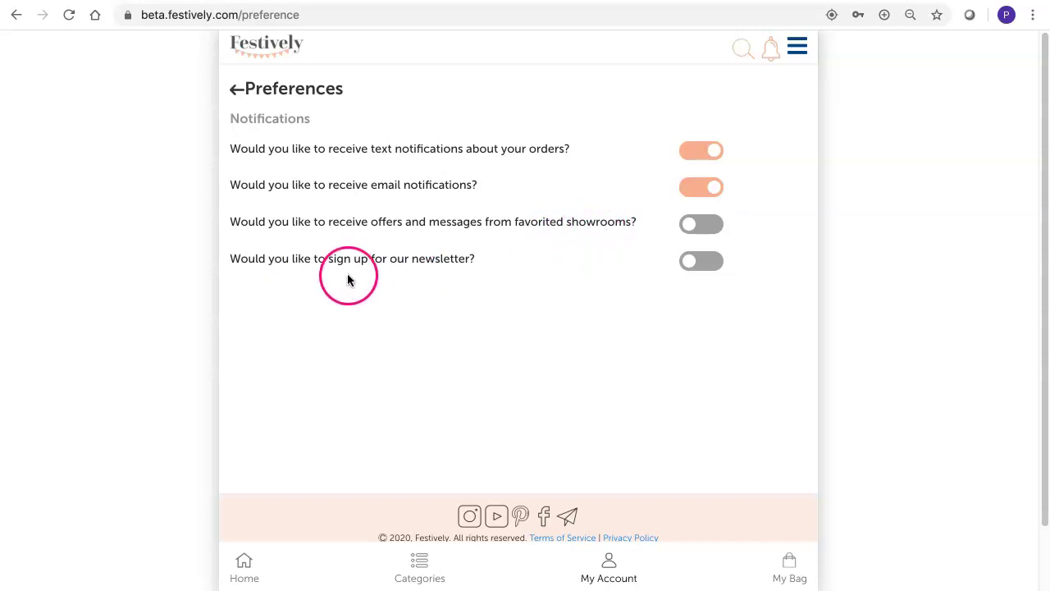
left_click(703, 262)
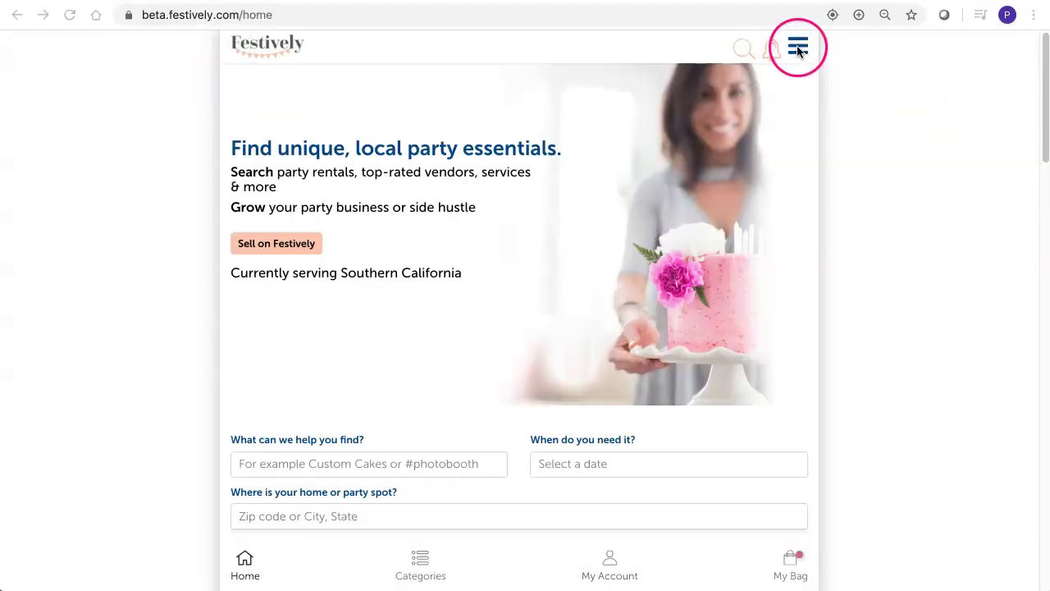
Start a new address in My Addresses and enter the recipient's full name and phone number.
left_click(799, 49)
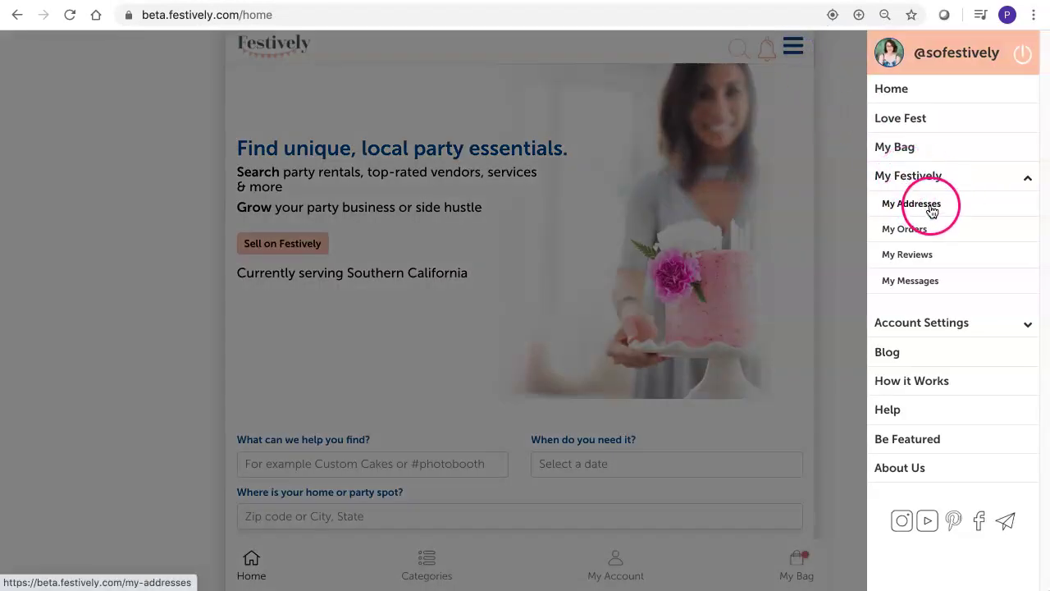
left_click(932, 207)
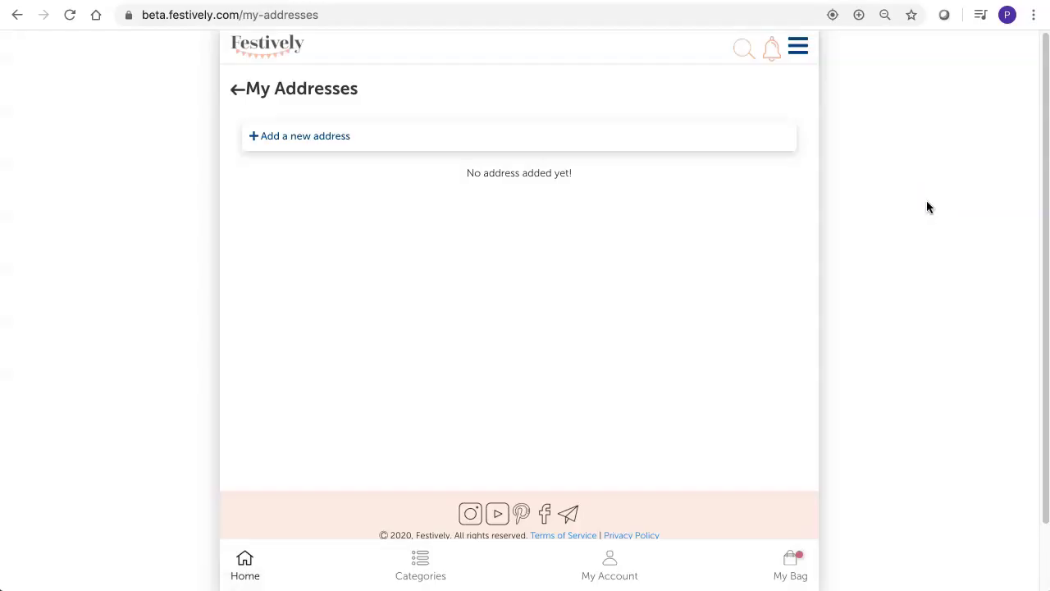
left_click(315, 138)
left_click(485, 141)
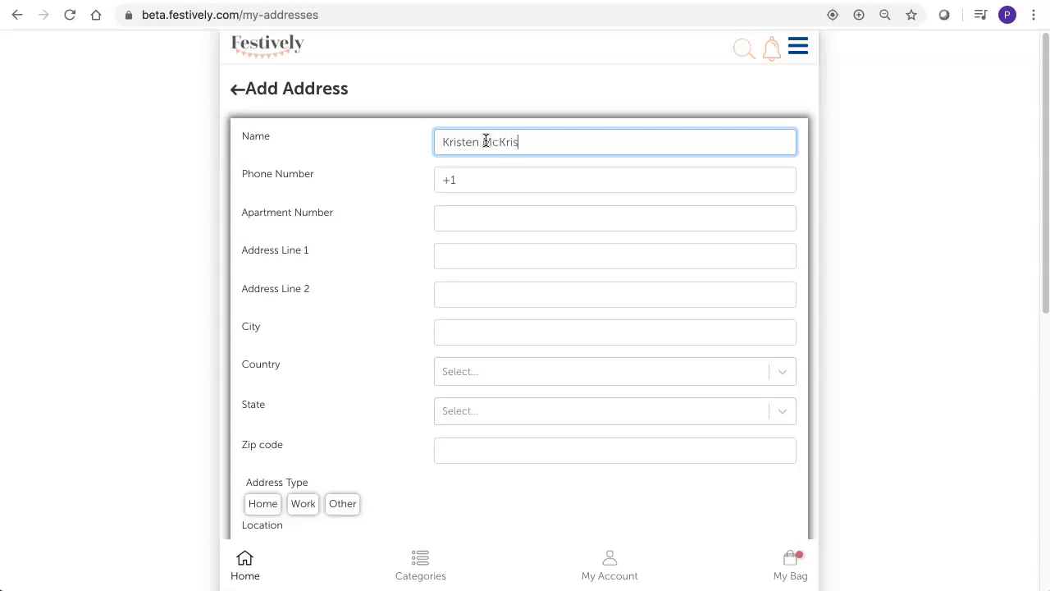
key("Tab")
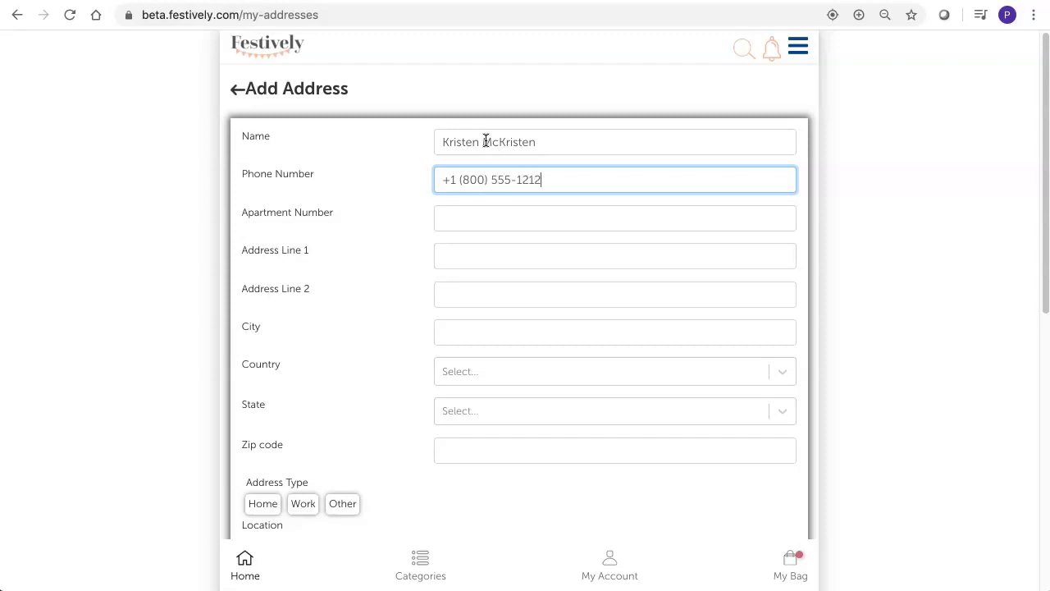
Fill in the street address on Address Line 1 and the city for the new address.
left_click(541, 258)
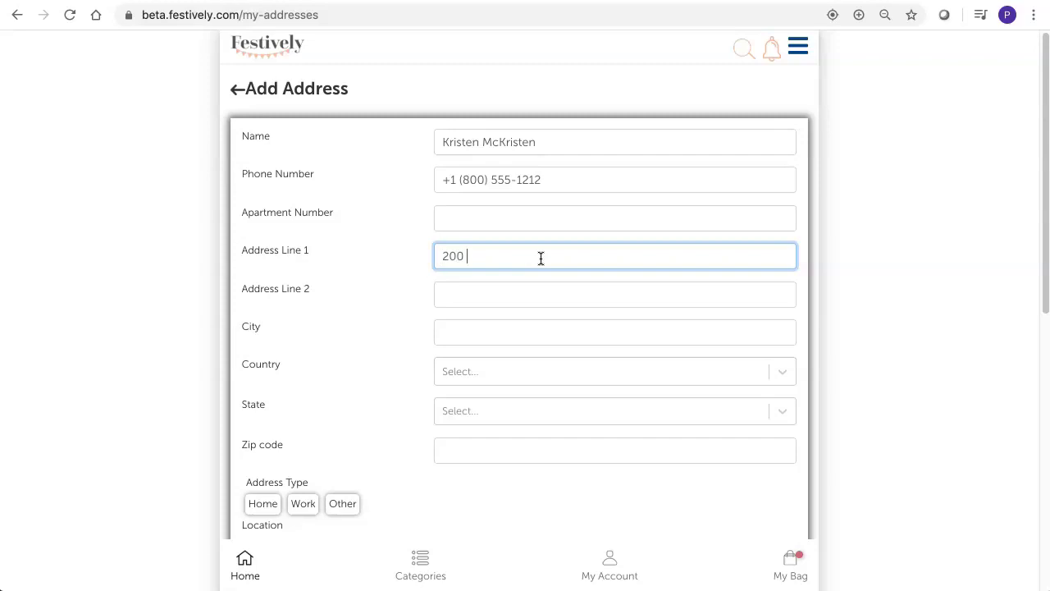
key("Tab")
type("Los")
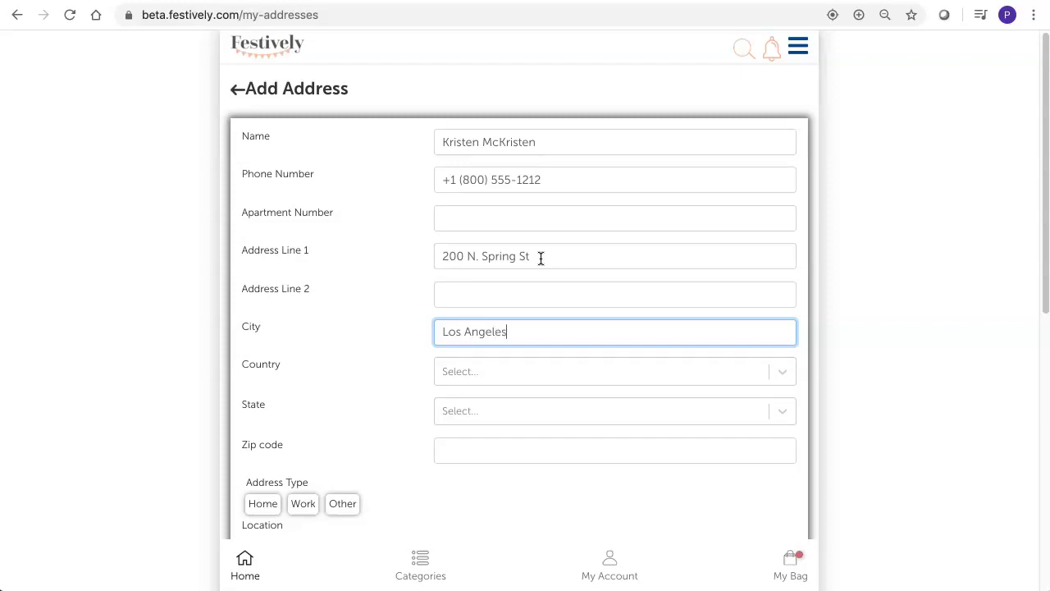
Set the address's country to United States and state to California, and enter the zip code.
left_click(619, 371)
left_click(620, 402)
left_click(618, 410)
left_click(629, 506)
left_click(604, 381)
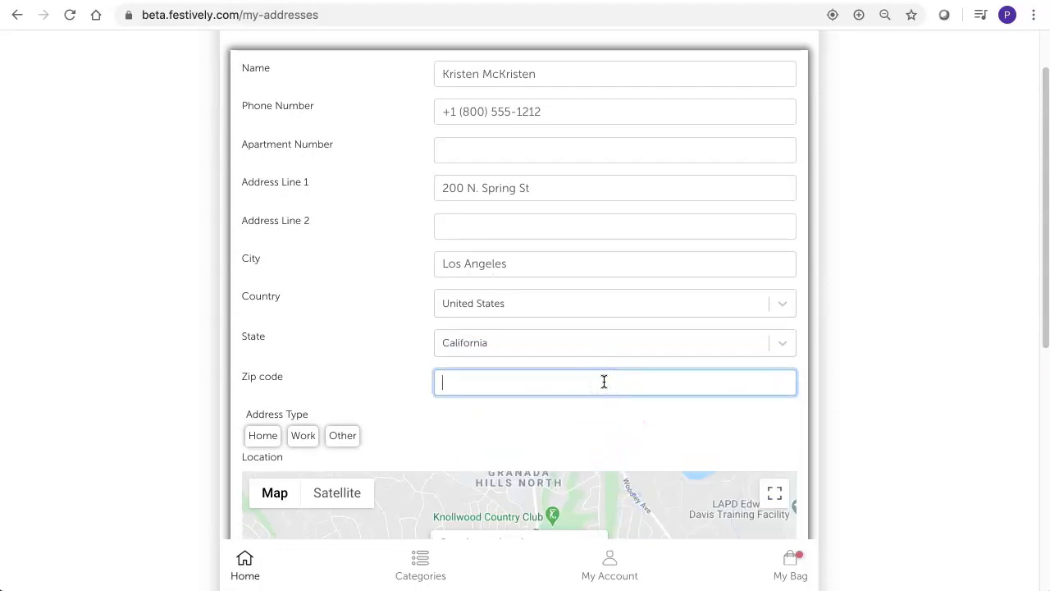
type("90012")
left_click(650, 435)
Set the address type to Home and save the new address.
scroll(649, 435, "down", 3)
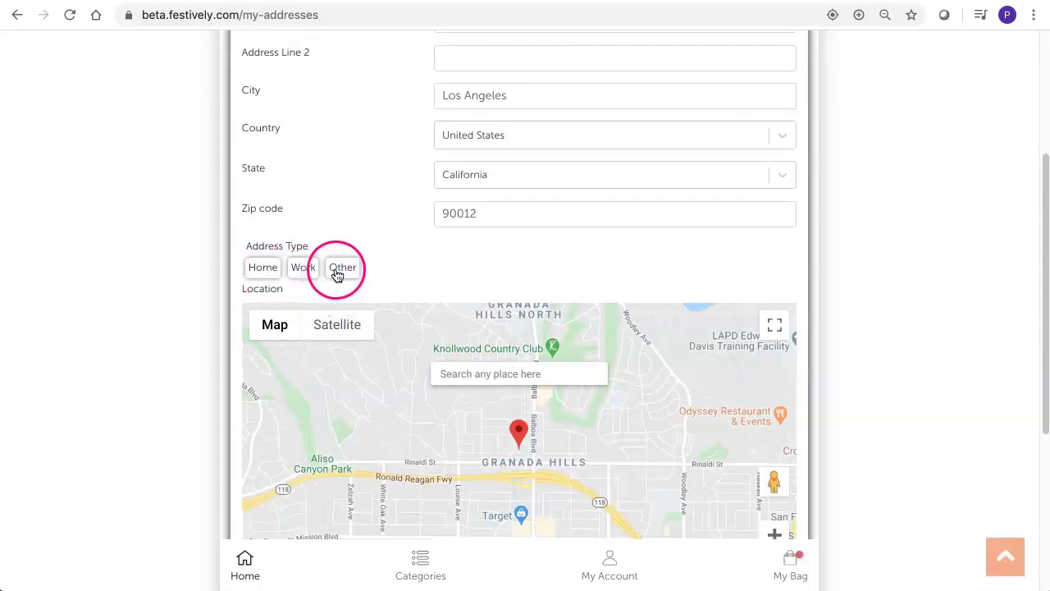
left_click(266, 271)
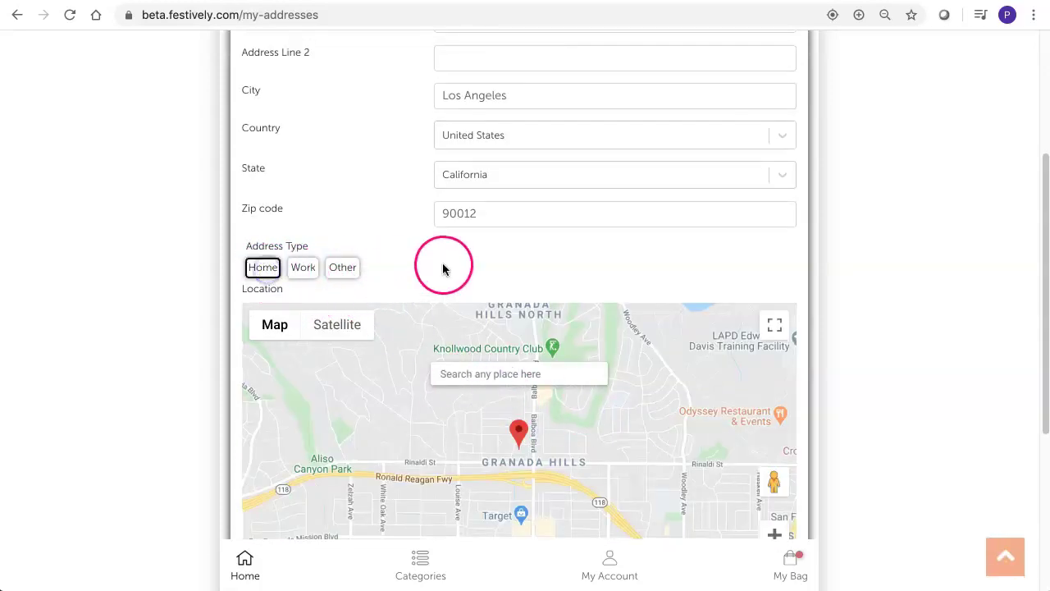
scroll(447, 266, "down", 5)
left_click(602, 367)
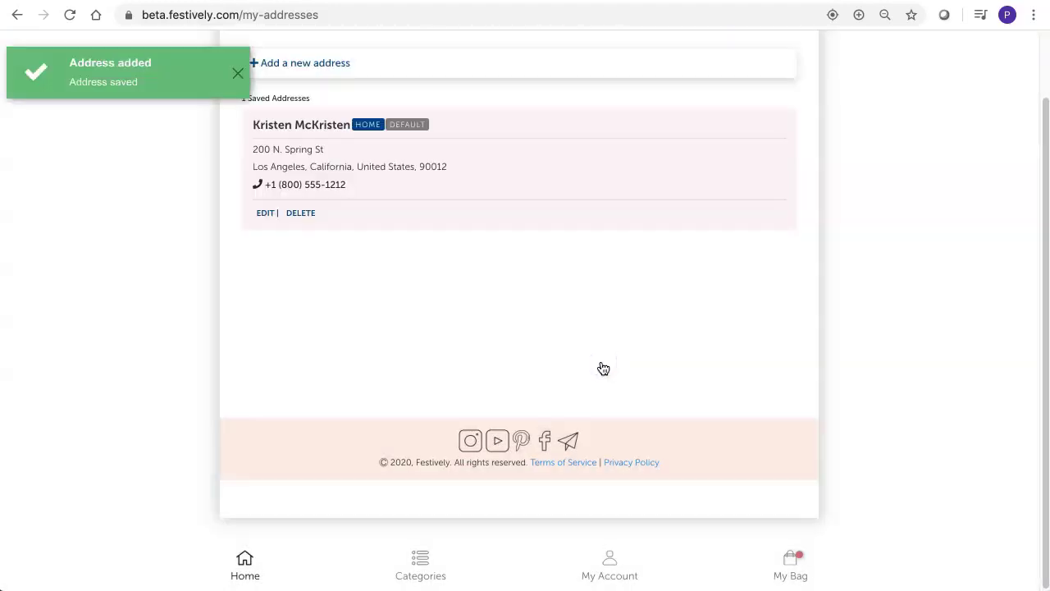